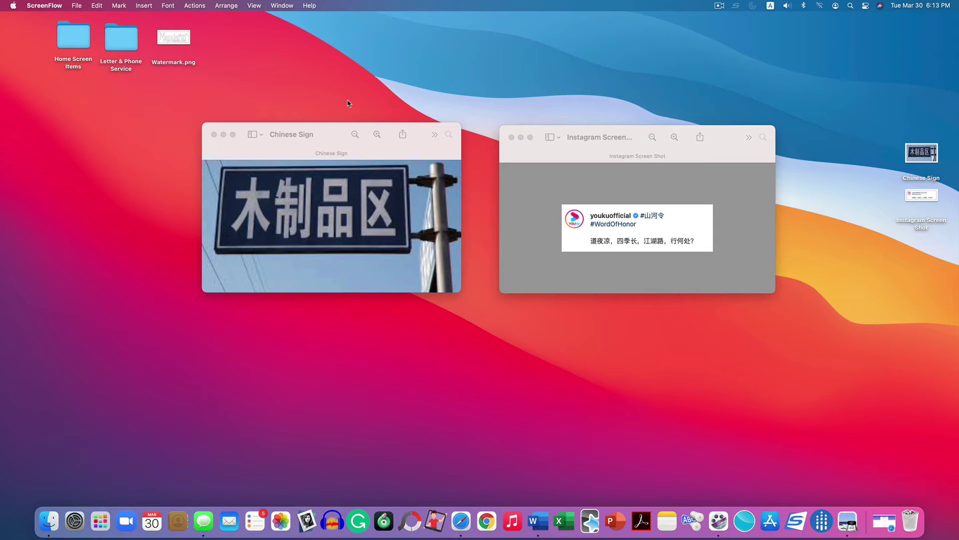
- Close the Chinese Sign and Instagram screenshot Preview windows and bring back Safari's text extractor
click(213, 134)
click(511, 137)
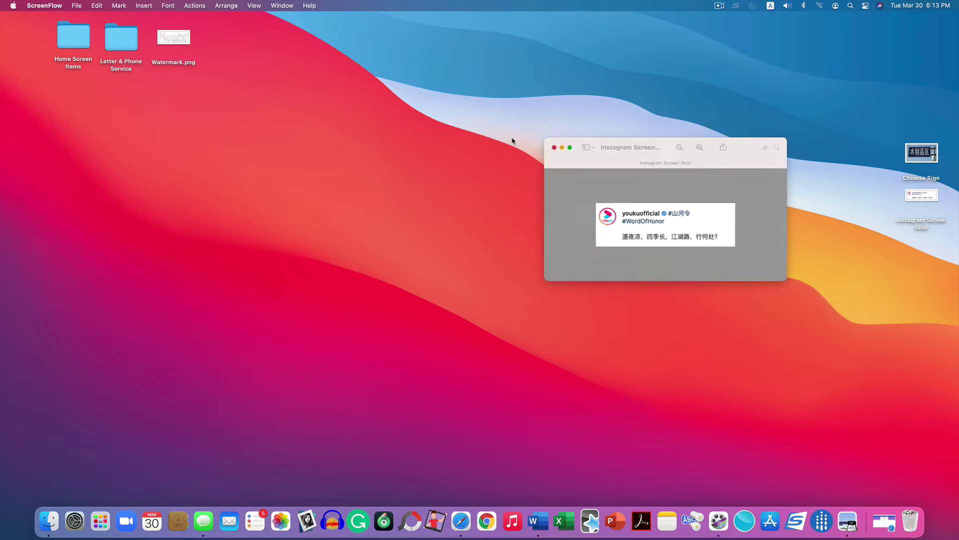
click(895, 525)
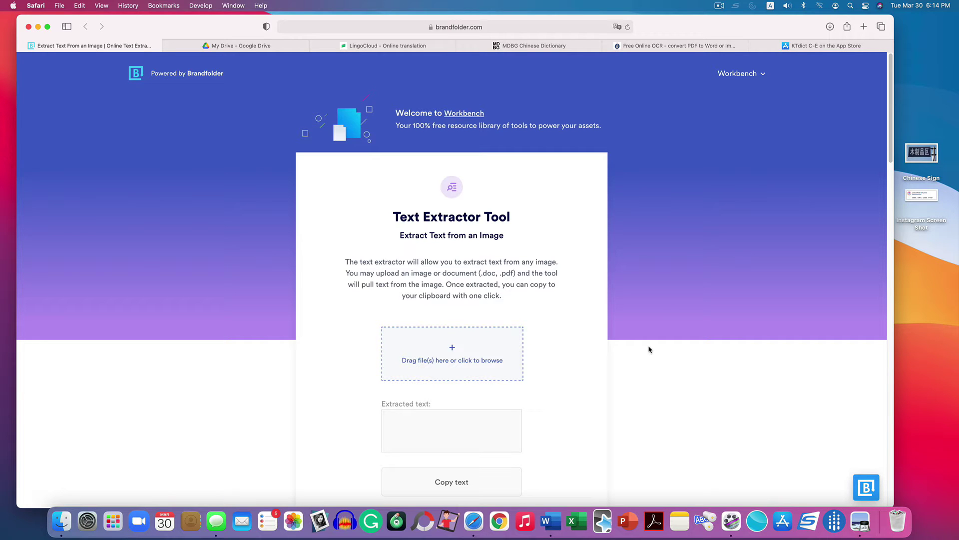
- Upload Chinese Sign.png to Brandfolder Text Extractor and copy the extracted text 木制品区
scroll(649, 349, down, 3)
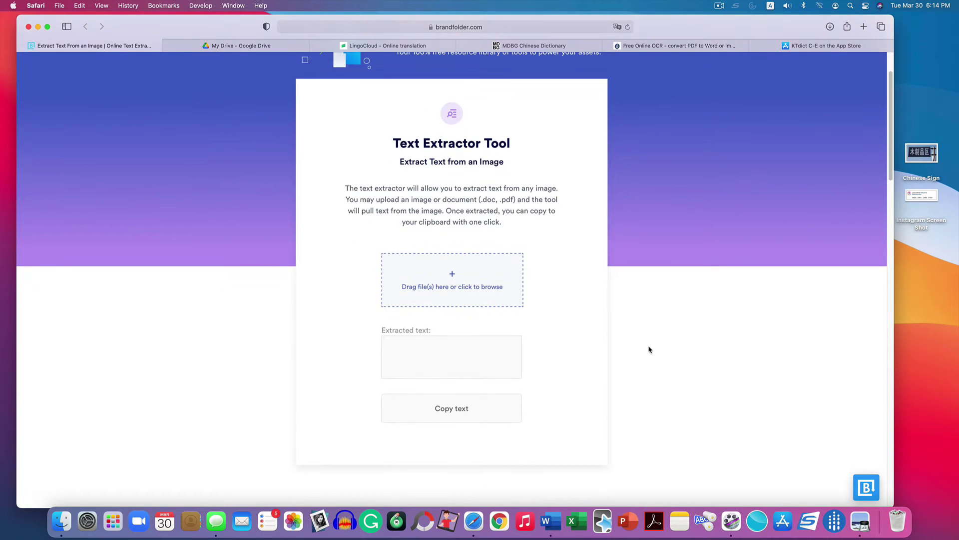
drag(922, 155, 452, 277)
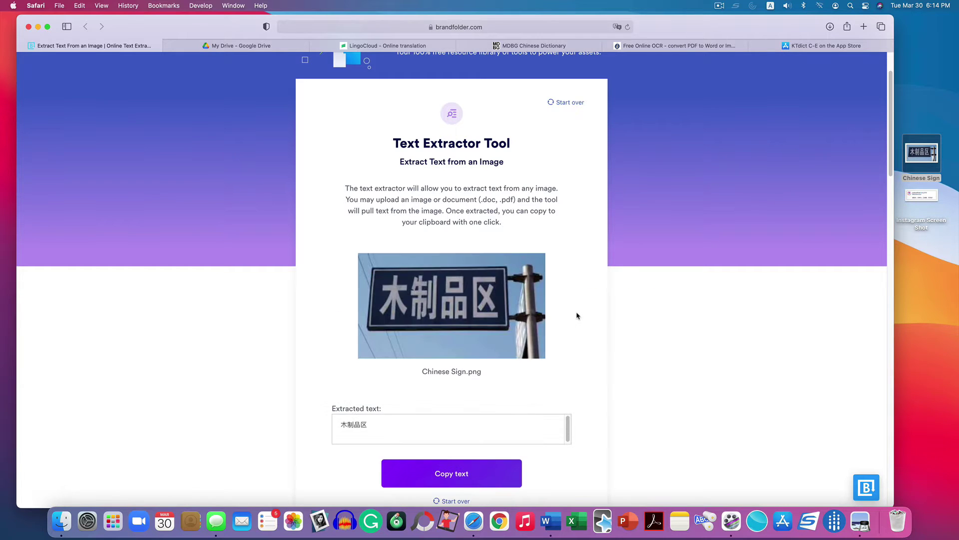
scroll(576, 316, down, 2)
scroll(360, 380, up, 1)
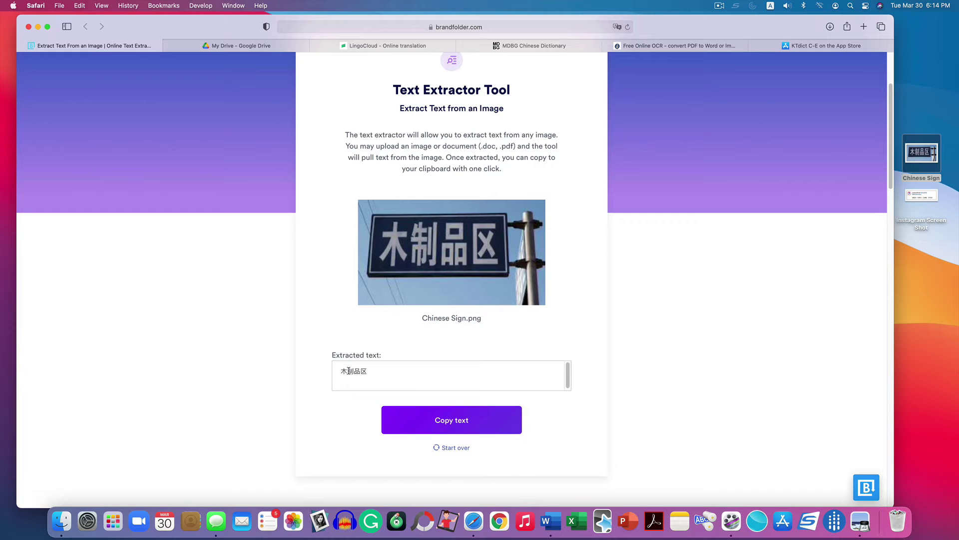
click(464, 425)
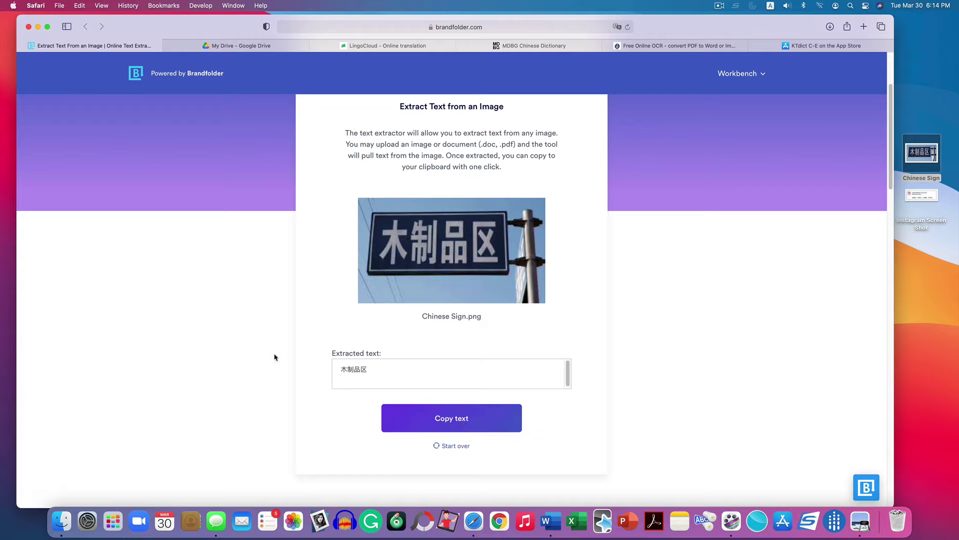
- Paste 木制品区 into LingoCloud's source box to get the English translation 'Woodwork area'
click(392, 48)
click(266, 162)
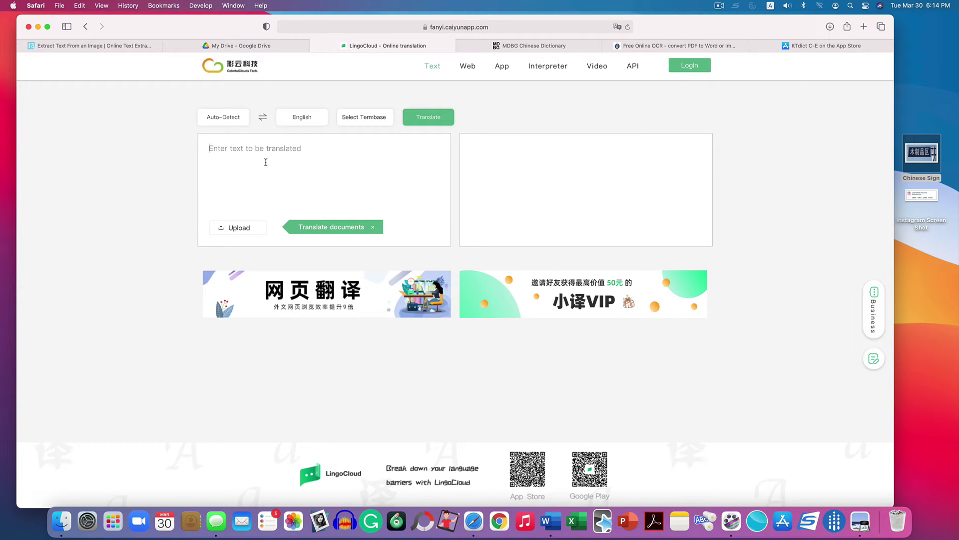
key(super+v)
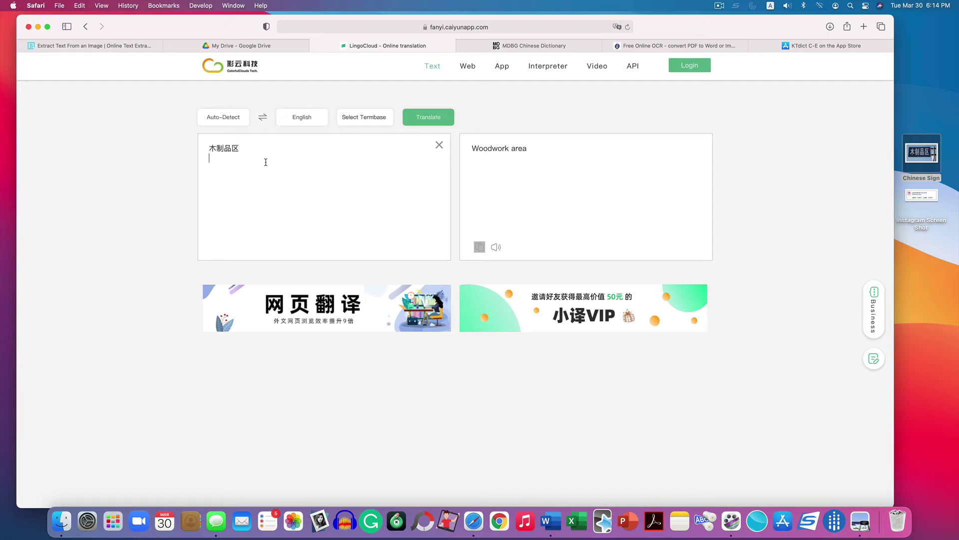
- Start over in Brandfolder and upload Instagram Screen Shot.png for text extraction
click(109, 45)
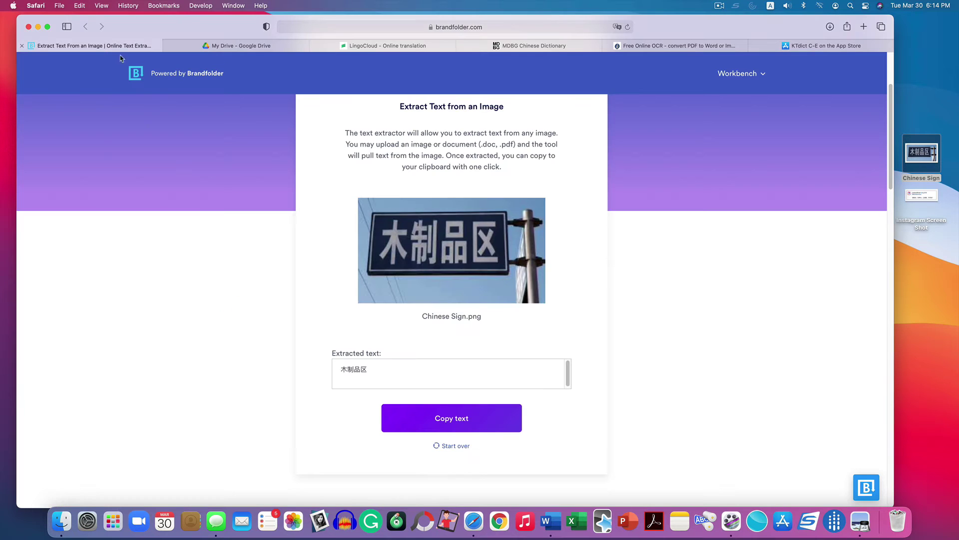
click(456, 446)
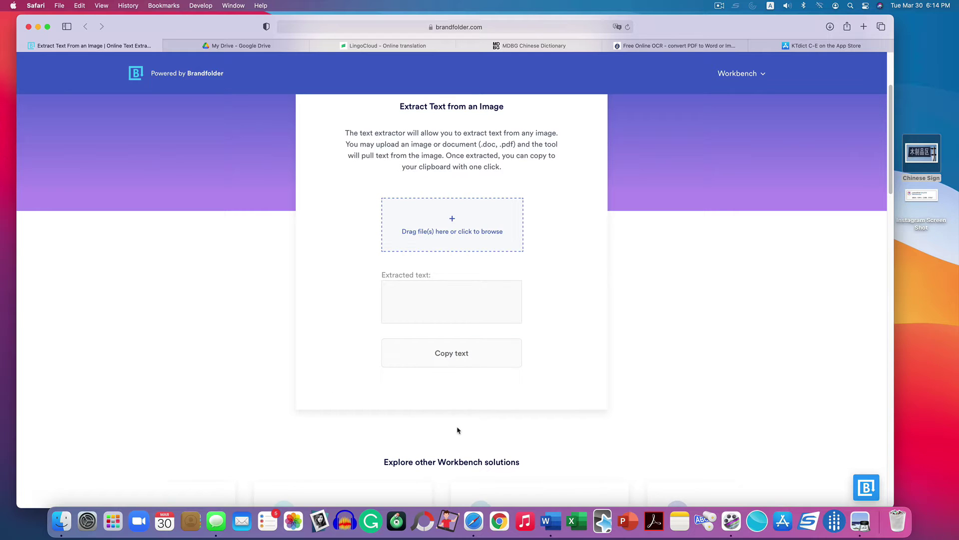
drag(921, 196, 437, 214)
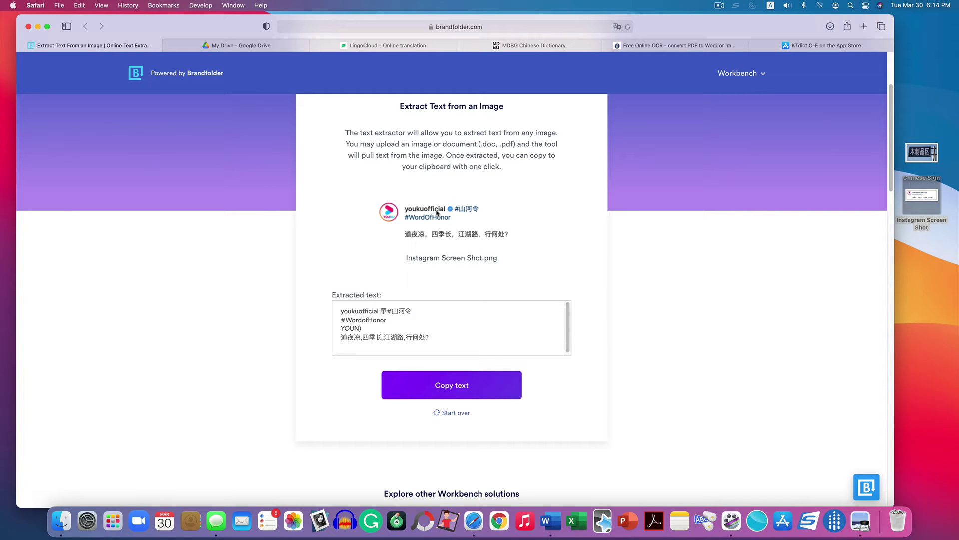
- Copy the extracted Chinese line 遥夜凉,四季长,江湖路,行何处? from the results
drag(436, 340, 340, 335)
right_click(365, 335)
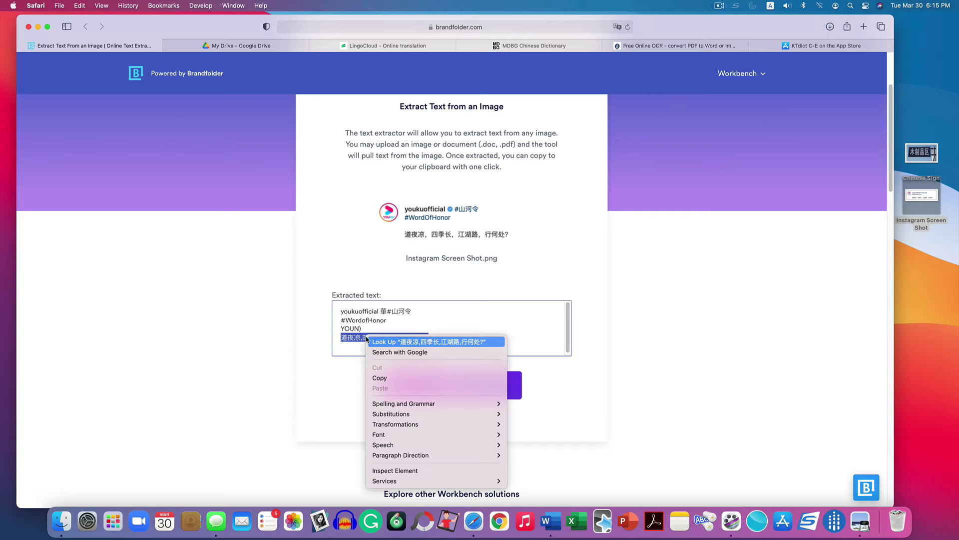
click(386, 380)
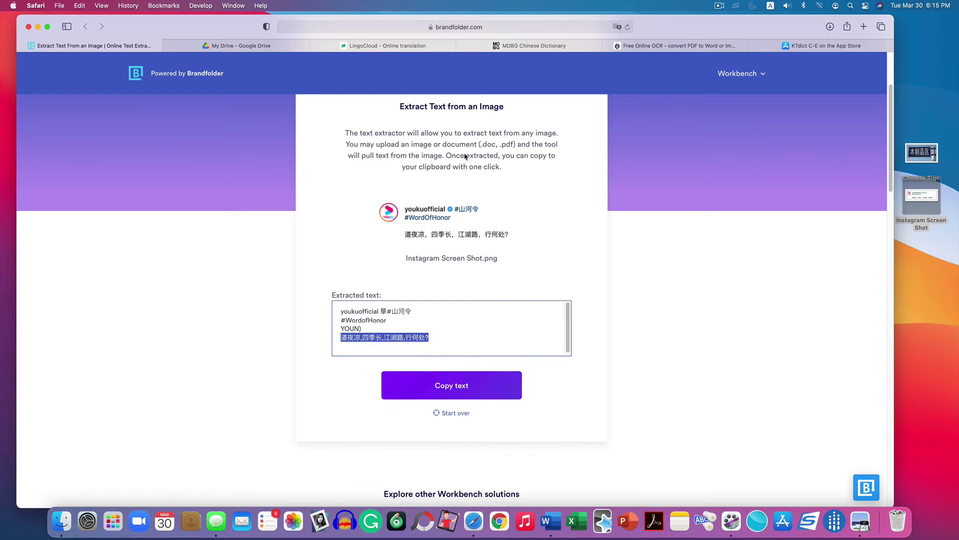
- Look up the pasted Chinese line in MDBG and review its word-by-word definitions
click(542, 46)
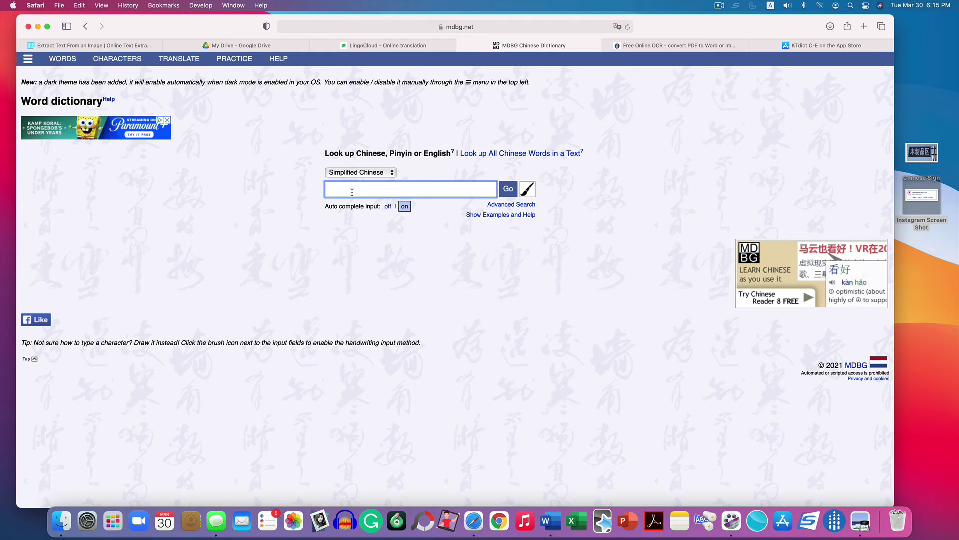
key(super+v)
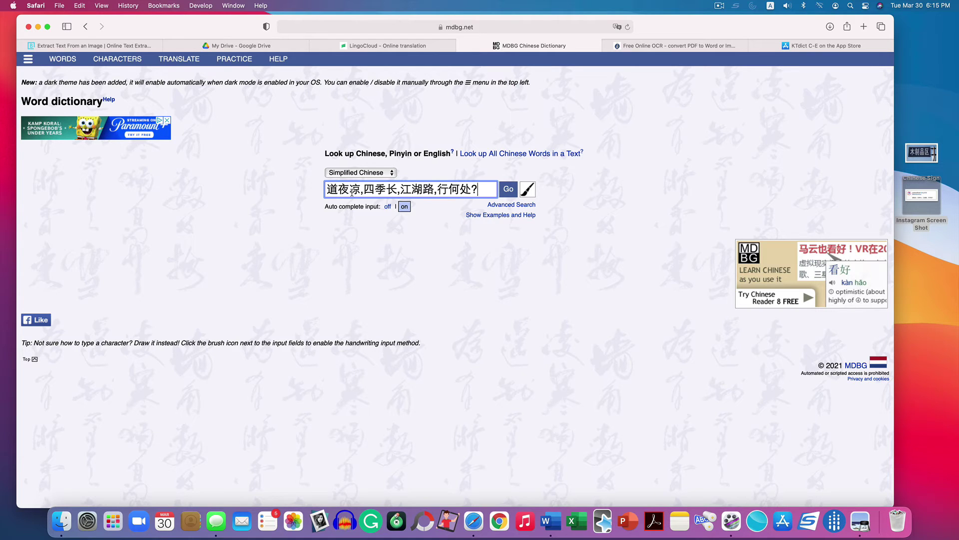
click(508, 190)
scroll(523, 192, down, 3)
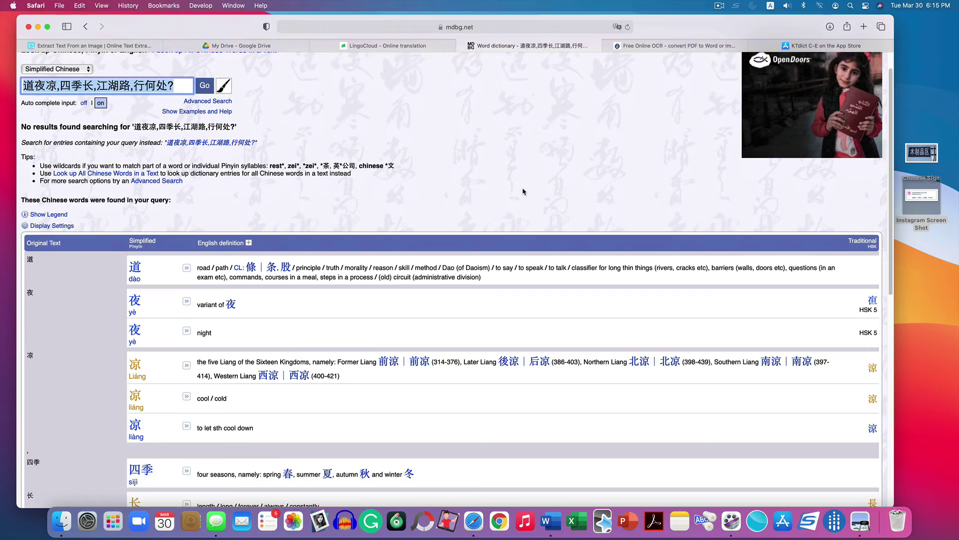
scroll(524, 192, down, 5)
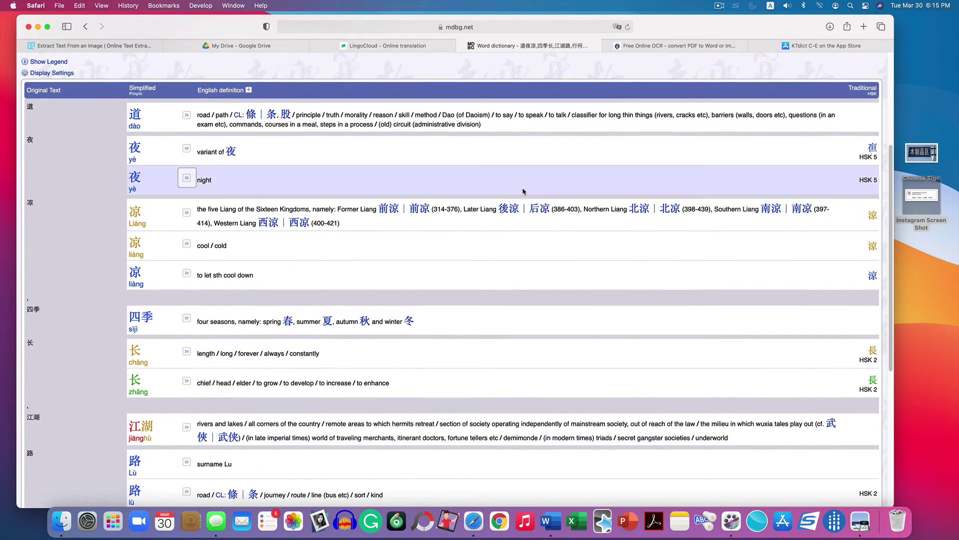
scroll(523, 192, down, 6)
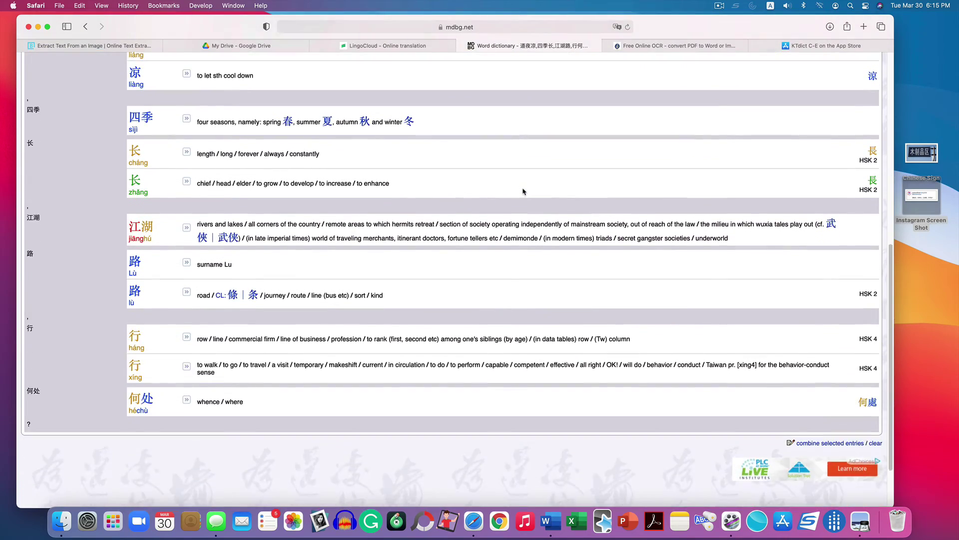
scroll(524, 191, up, 3)
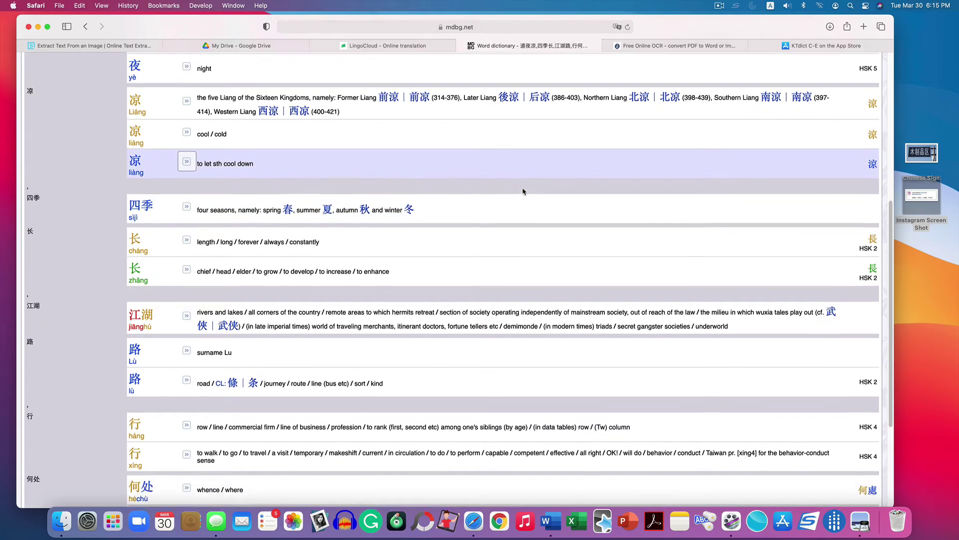
scroll(523, 191, up, 3)
scroll(524, 192, down, 2)
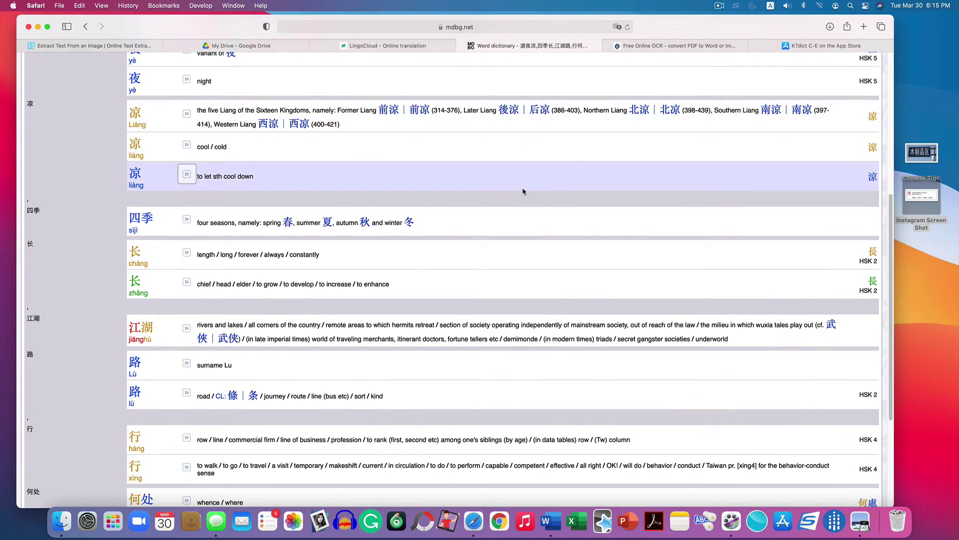
scroll(523, 192, up, 5)
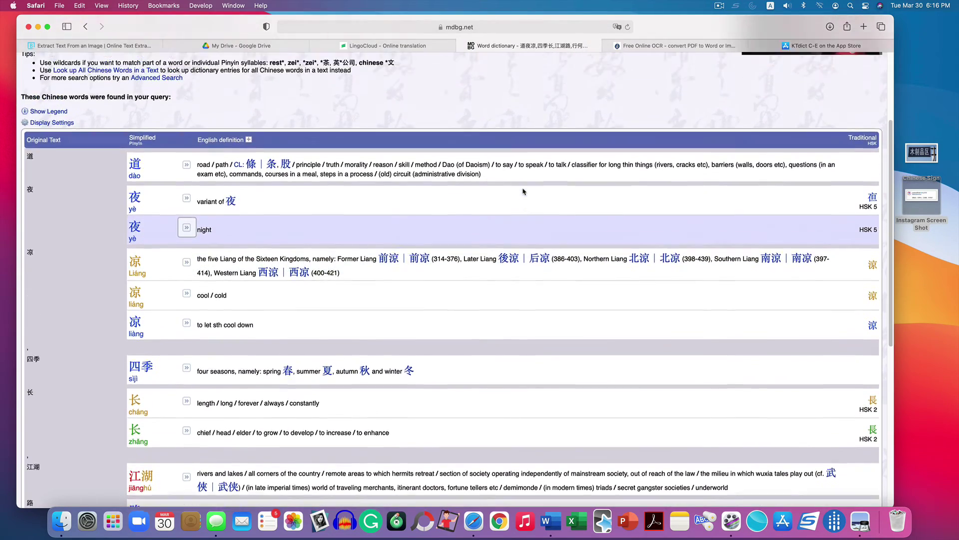
scroll(523, 192, up, 5)
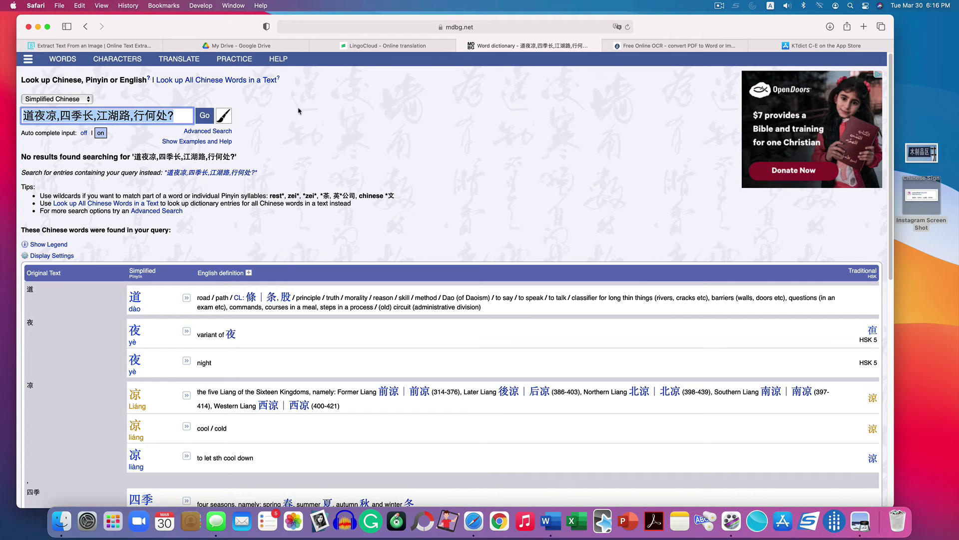
- Upload Chinese Sign.png from the computer to My Drive
click(248, 45)
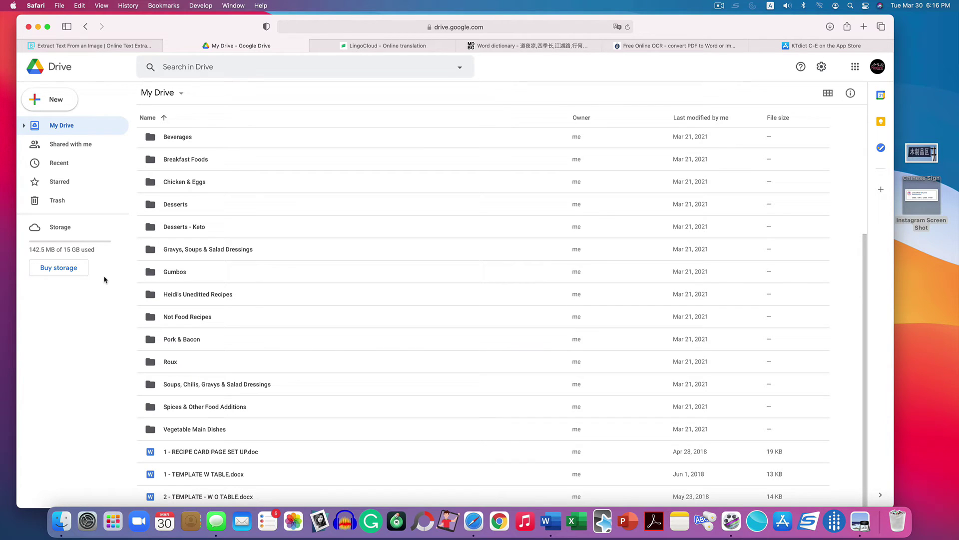
click(29, 100)
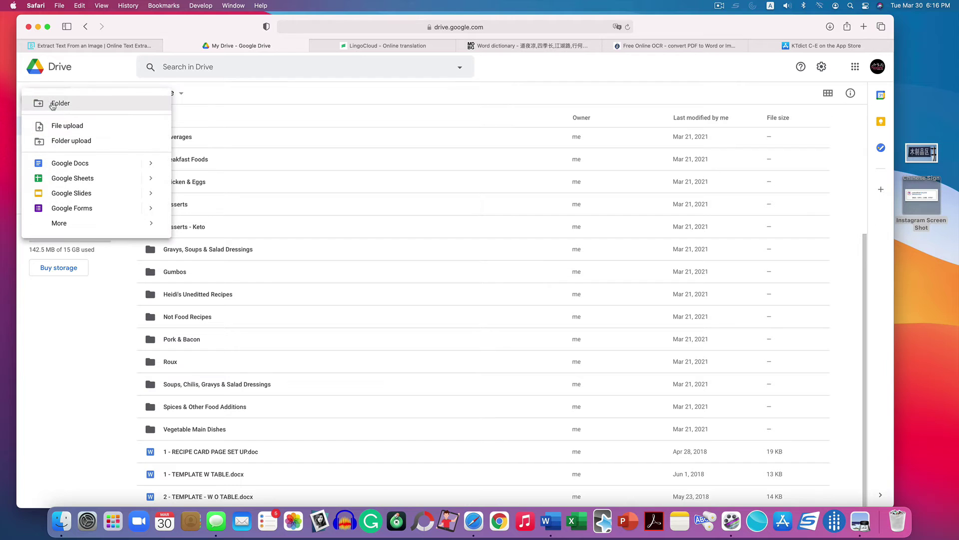
click(70, 129)
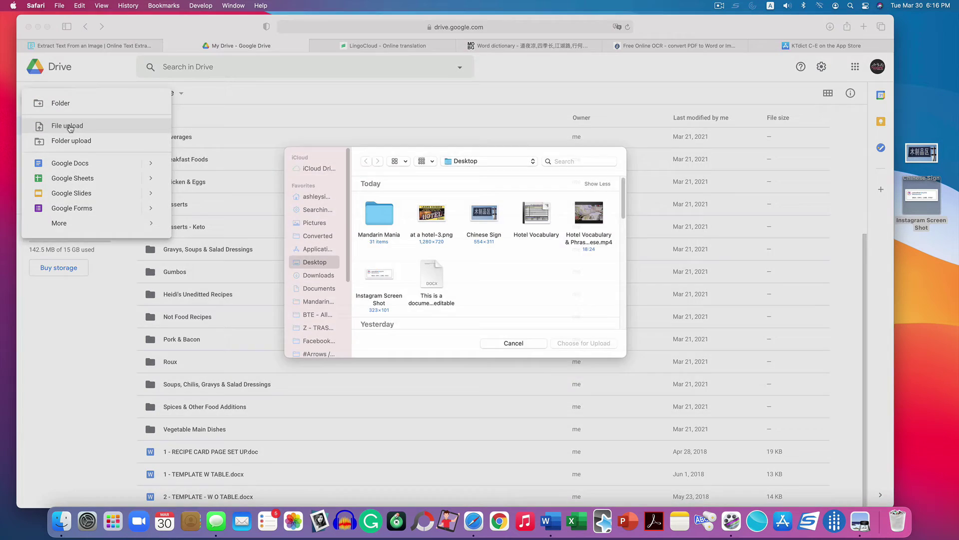
click(485, 229)
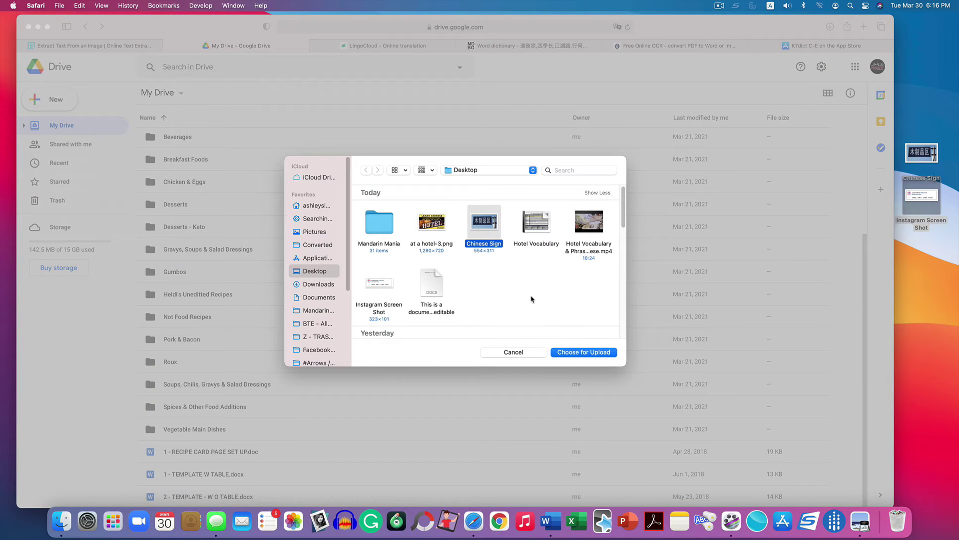
click(592, 353)
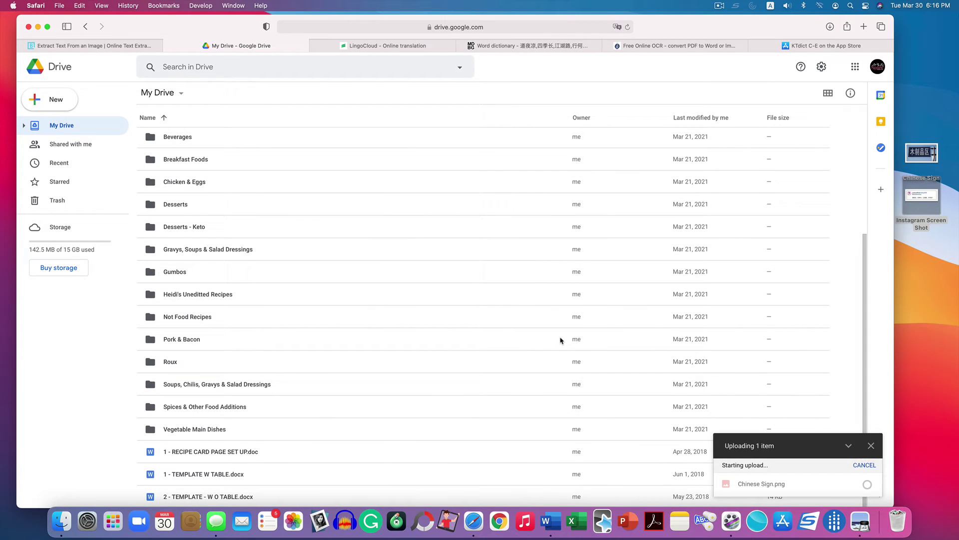
- Open Chinese Sign.png with Google Docs in a new tab
scroll(561, 340, down, 1)
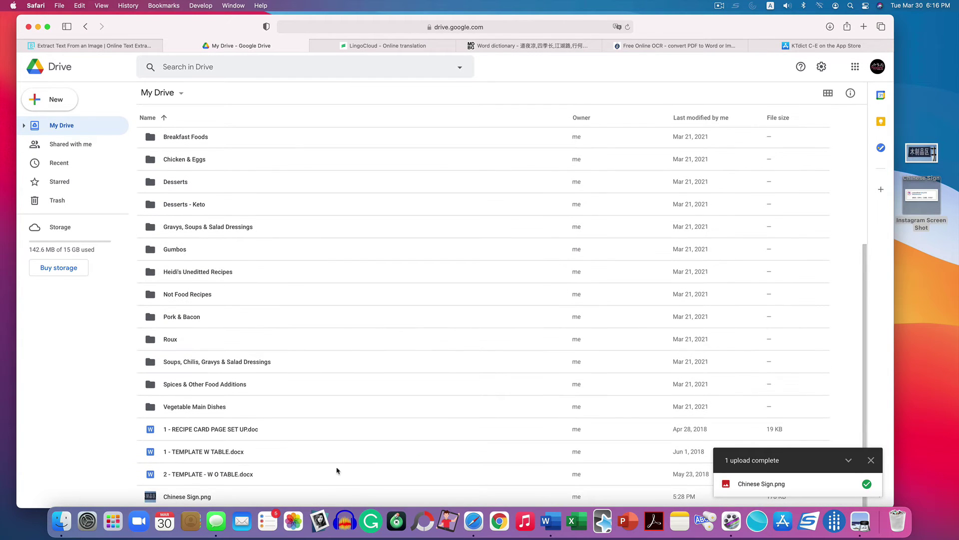
click(180, 498)
right_click(180, 498)
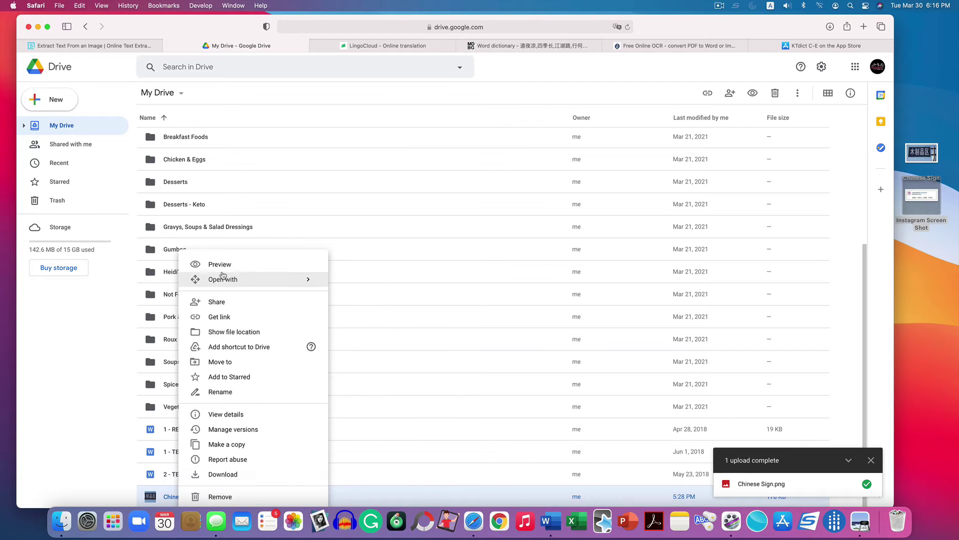
mouse_move(220, 279)
click(373, 289)
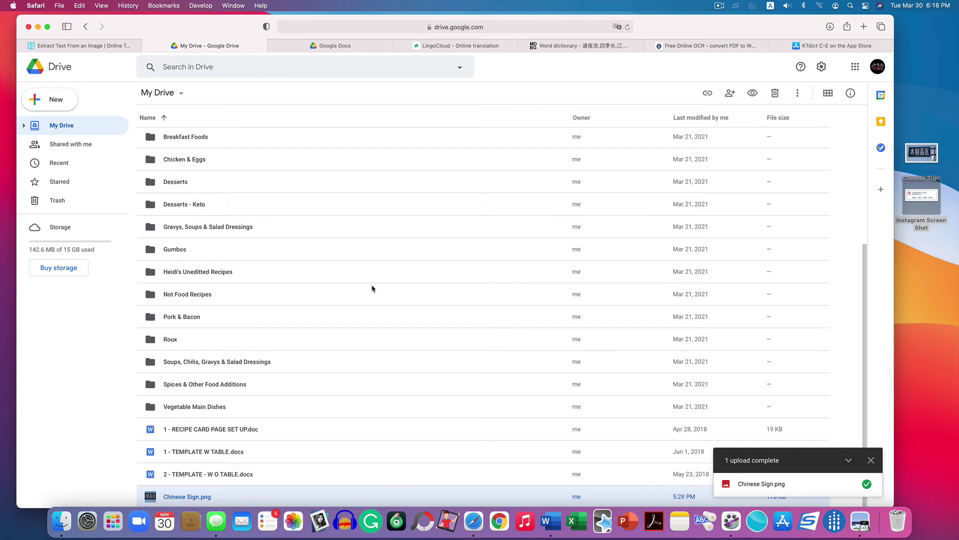
- Switch to the Chinese Sign Google Doc and try selecting the recognised text 木制品区
click(360, 45)
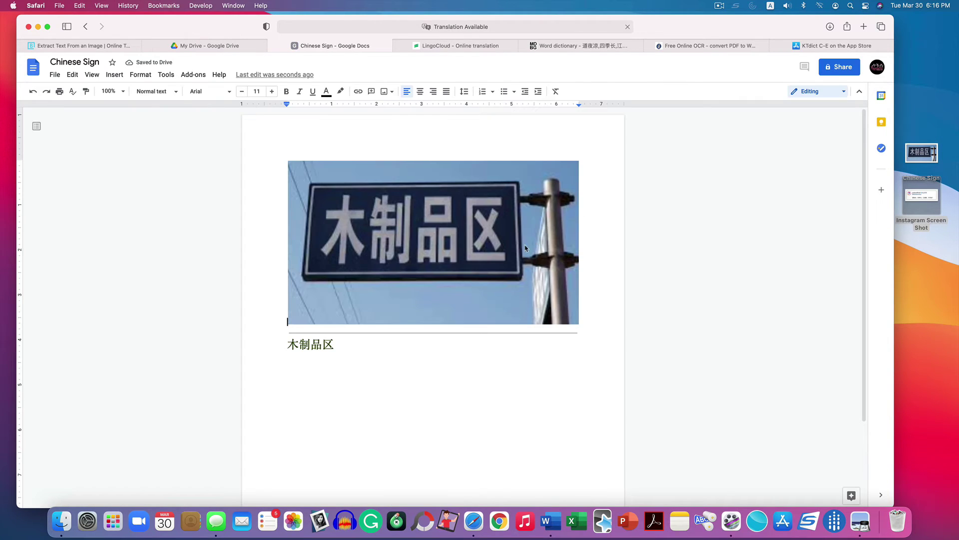
double_click(312, 351)
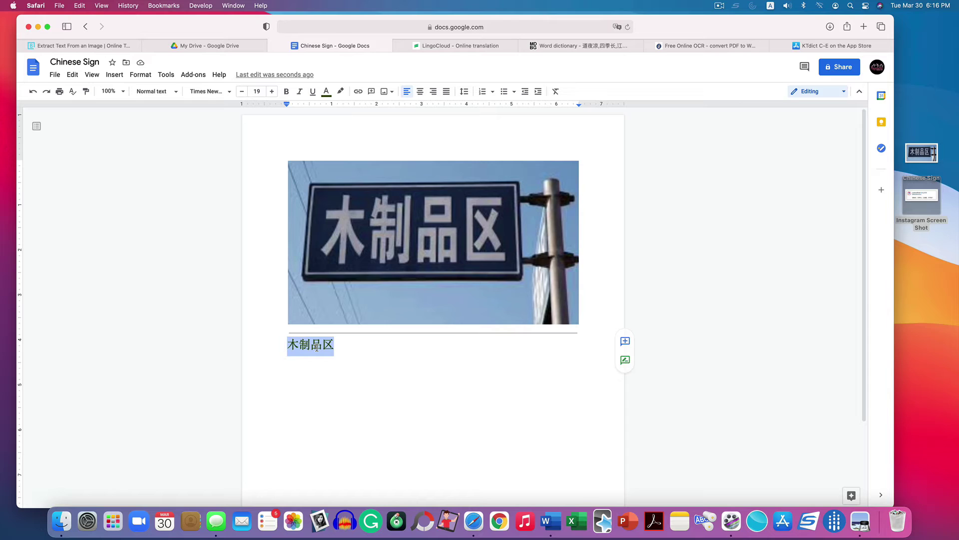
click(362, 345)
double_click(374, 348)
click(348, 347)
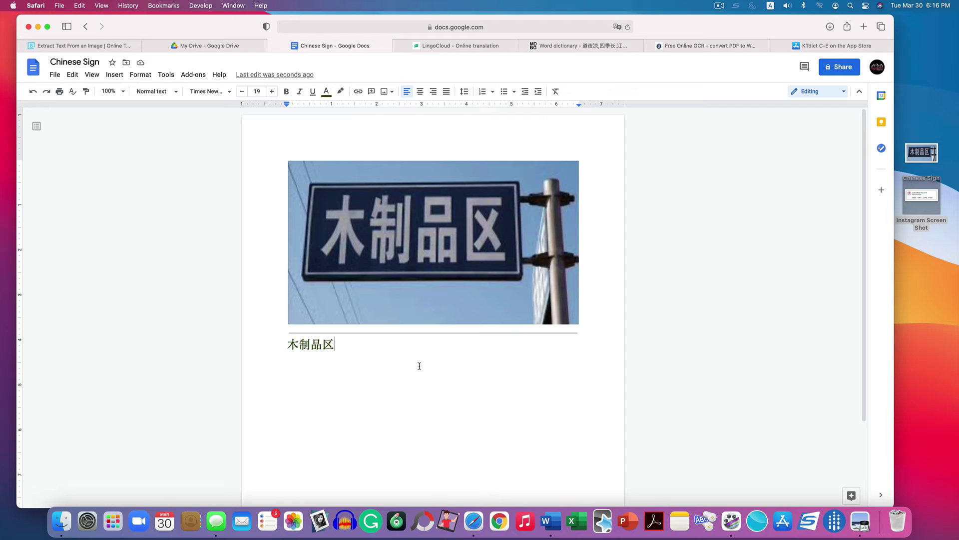
- Check the document's File menu, dismissing the download options without downloading
click(55, 76)
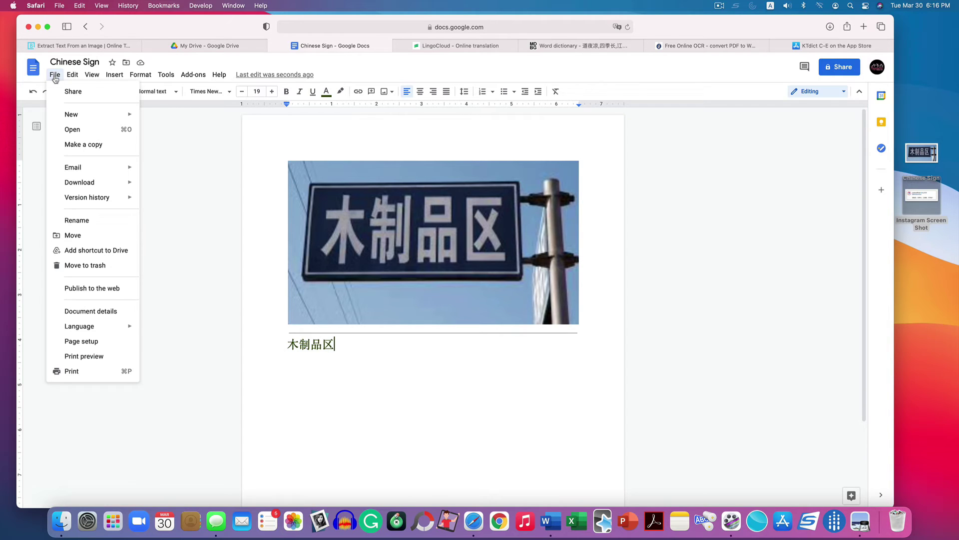
mouse_move(70, 183)
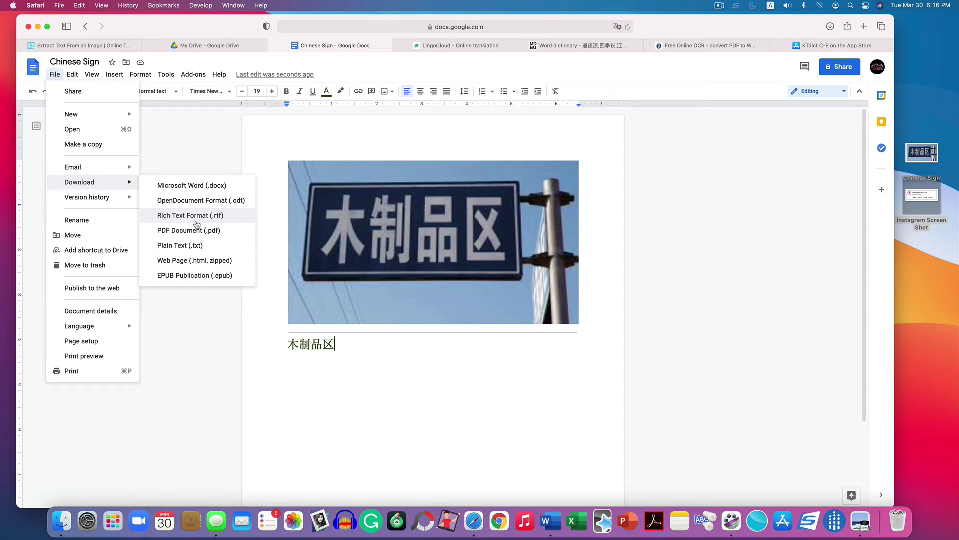
click(385, 385)
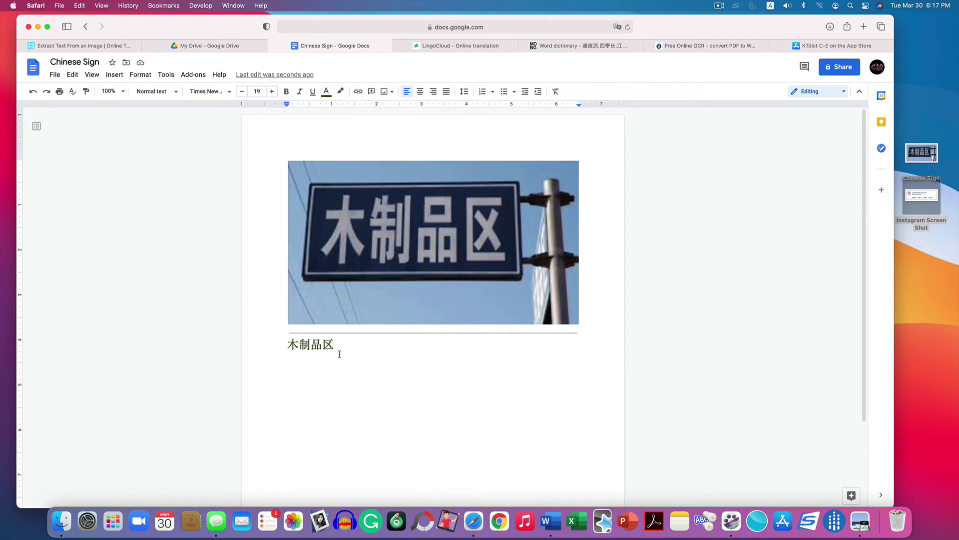
- Copy 木制品区 from the document and switch to the Online OCR site
drag(339, 354, 288, 347)
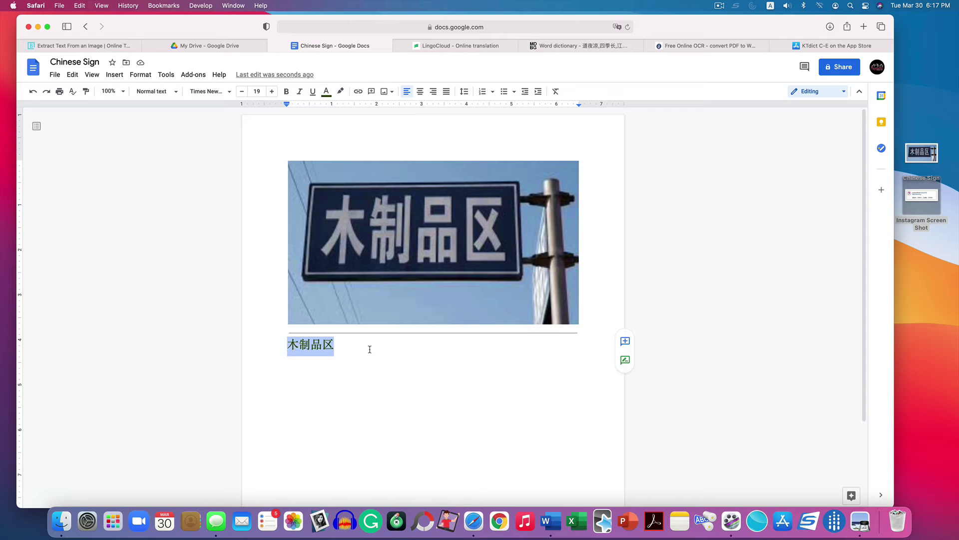
right_click(327, 346)
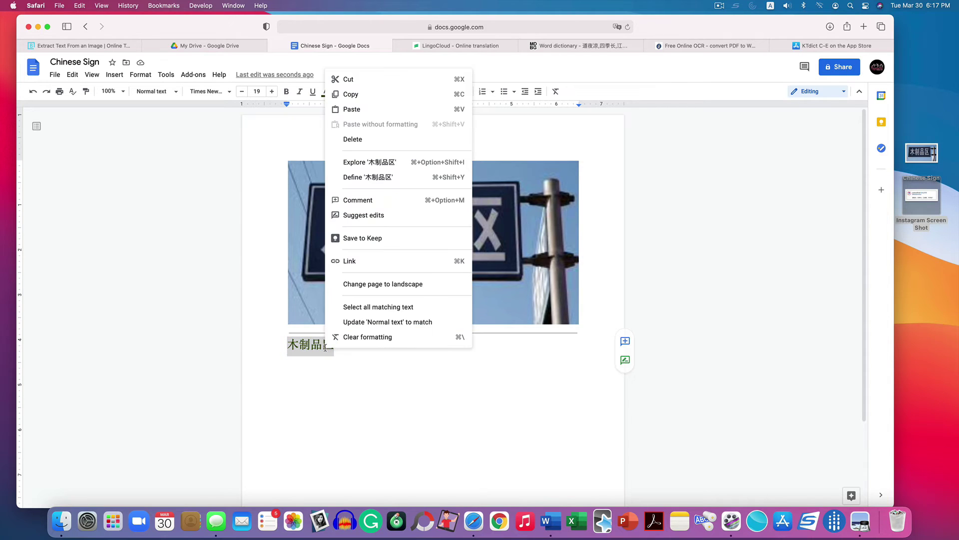
click(374, 95)
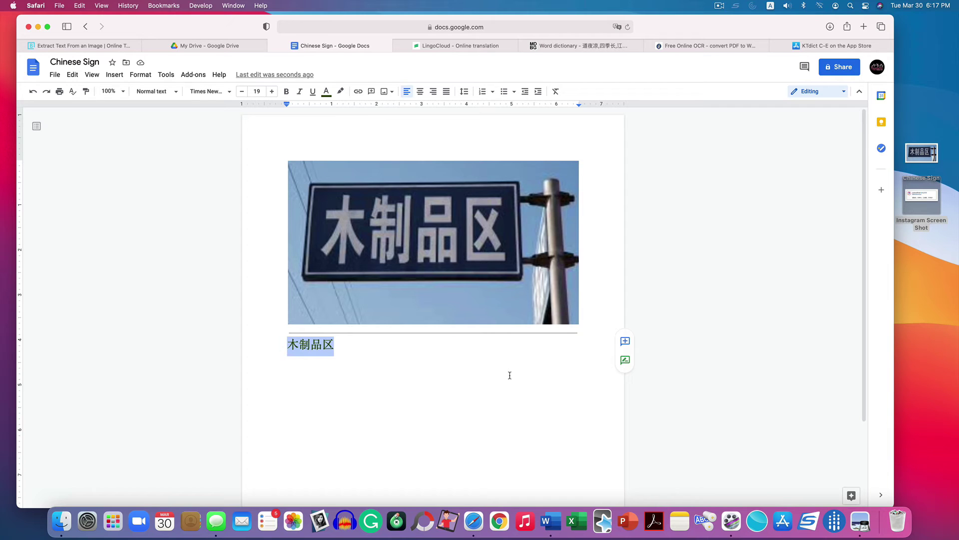
click(706, 48)
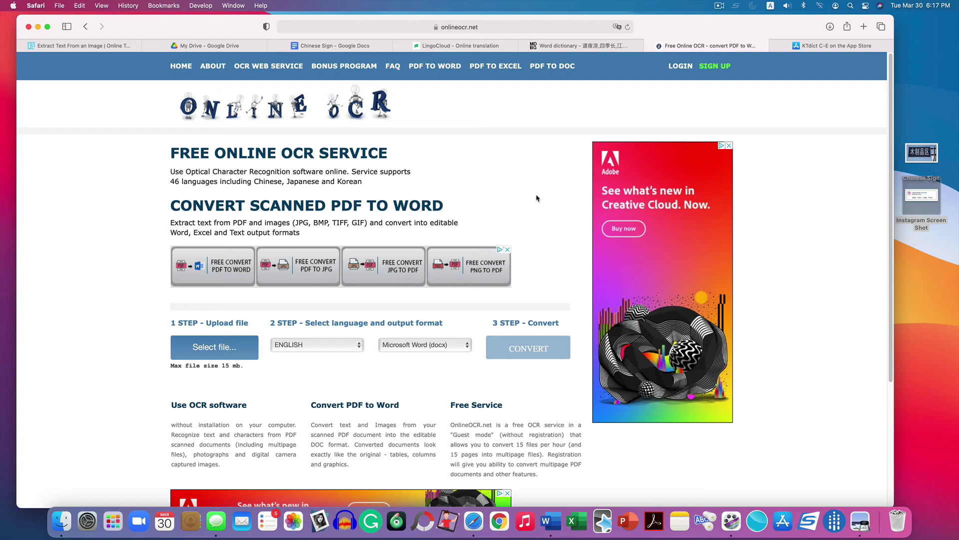
- Switch to the KTdict C-E App Store page in Safari
click(840, 45)
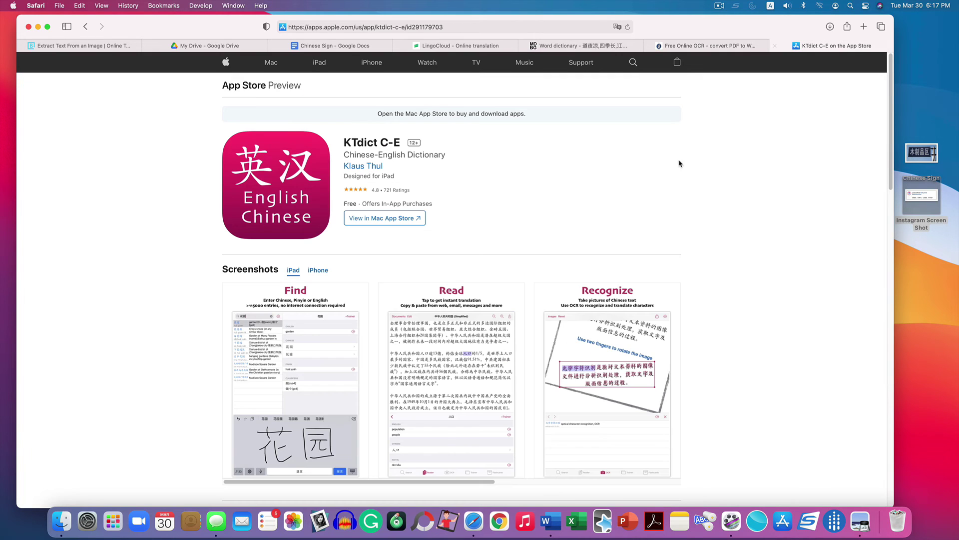